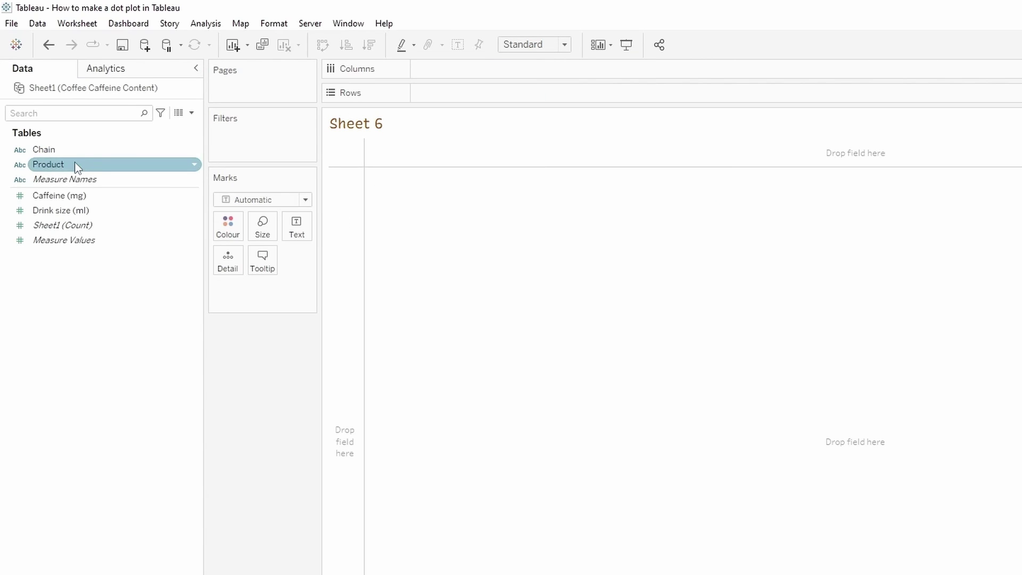
Plot Caffeine (mg) for each Product, drawn as circle marks.
left_click_drag(74, 164, 336, 201)
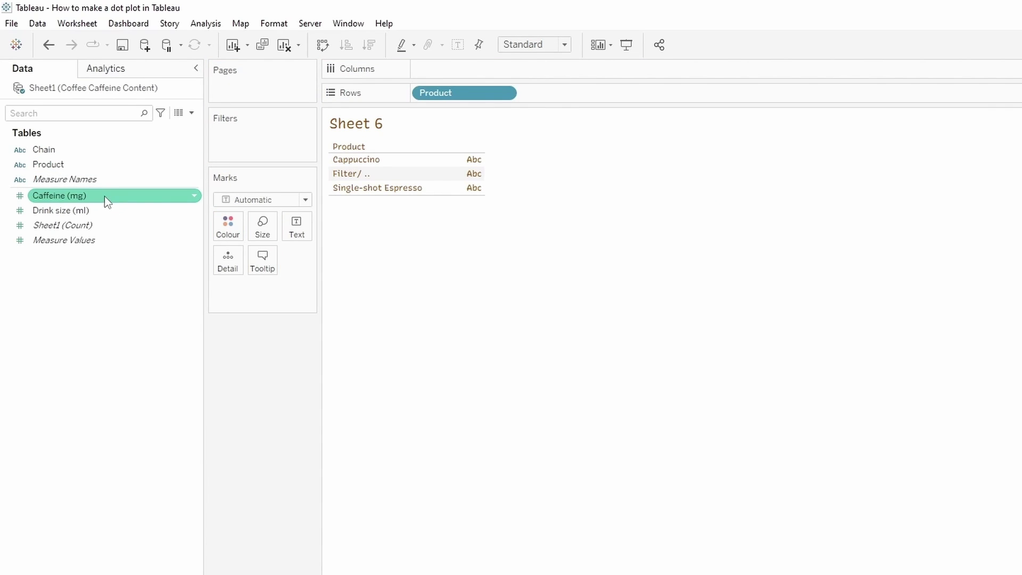
left_click_drag(105, 197, 493, 66)
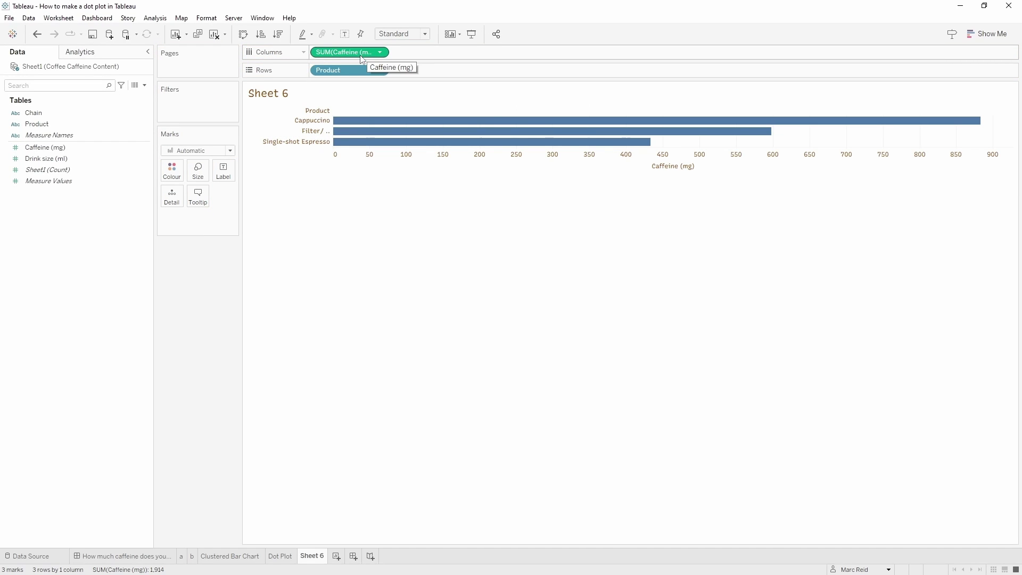
left_click(207, 152)
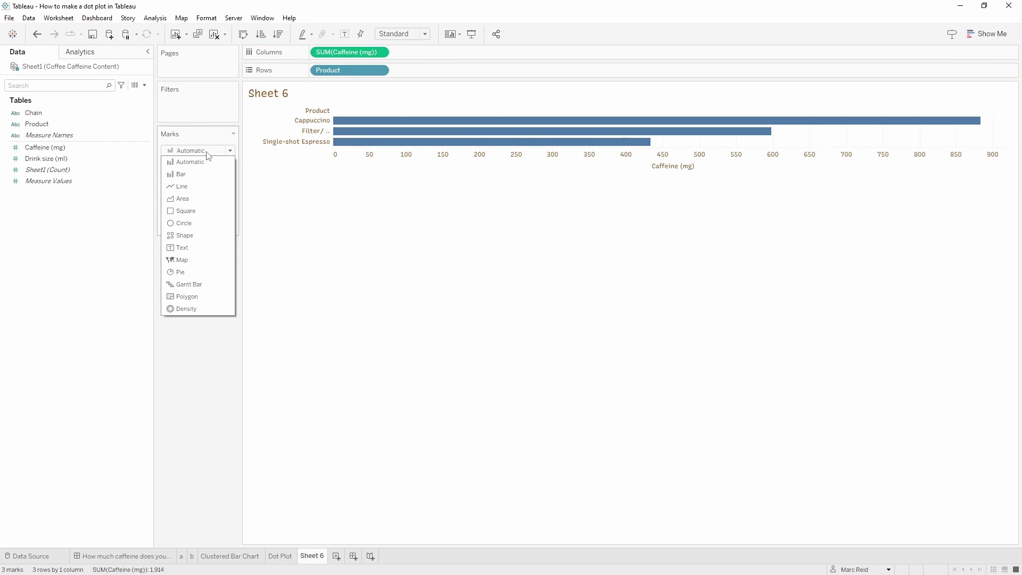
left_click(205, 223)
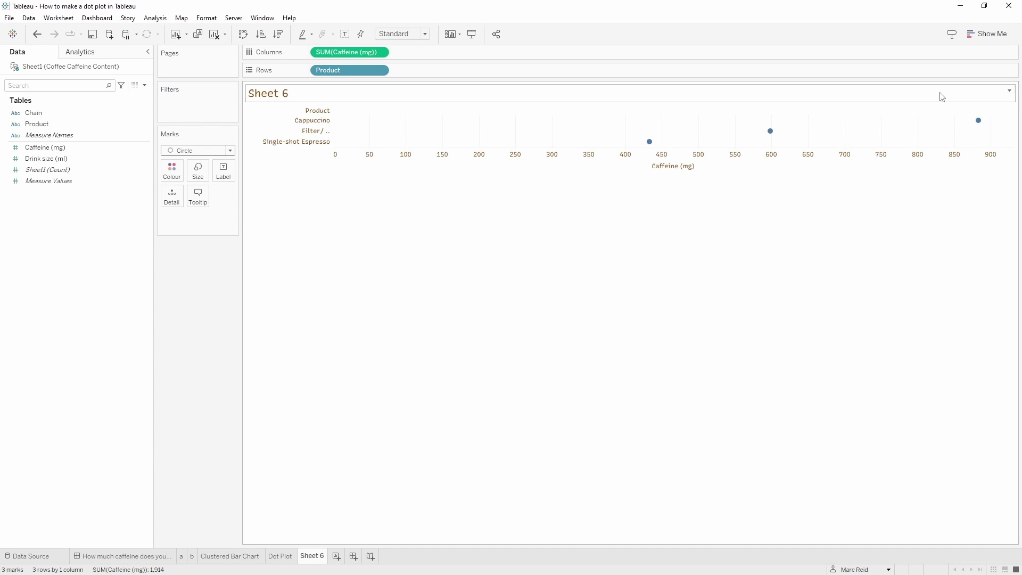
Make the product rows taller for bigger dots and colour the circles by Chain.
left_click(394, 166)
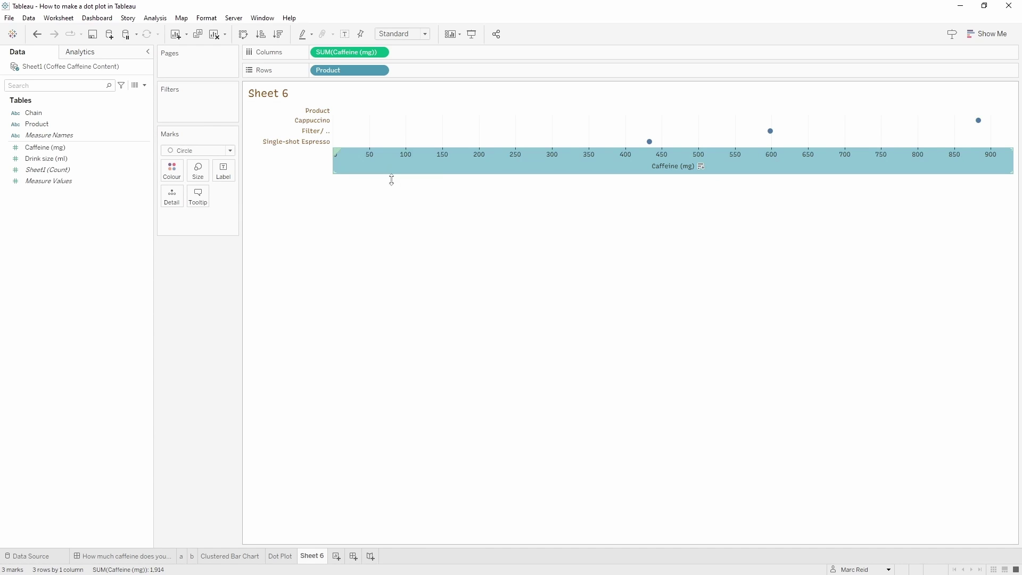
left_click_drag(390, 180, 383, 224)
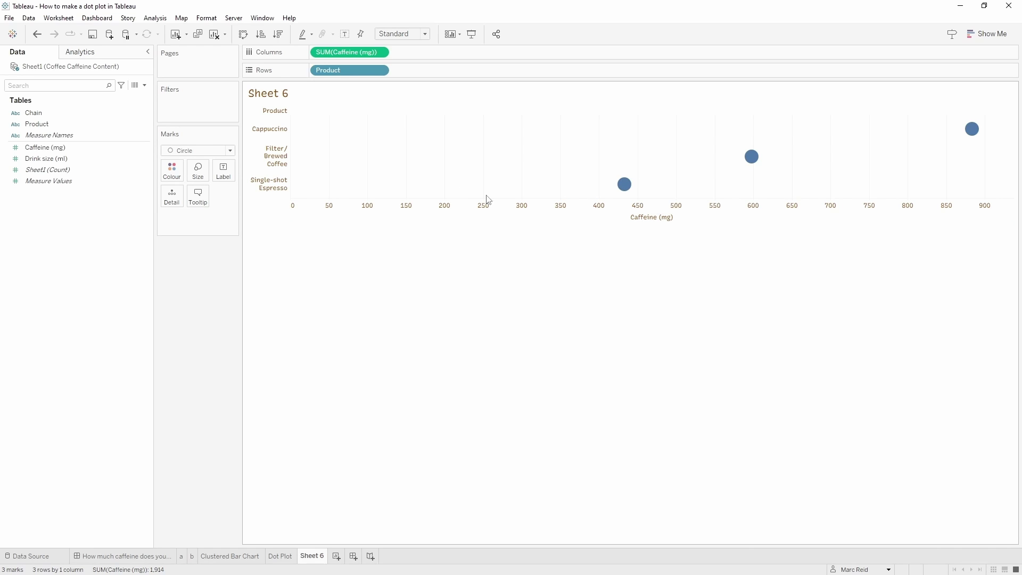
left_click(116, 117)
left_click_drag(53, 116, 172, 171)
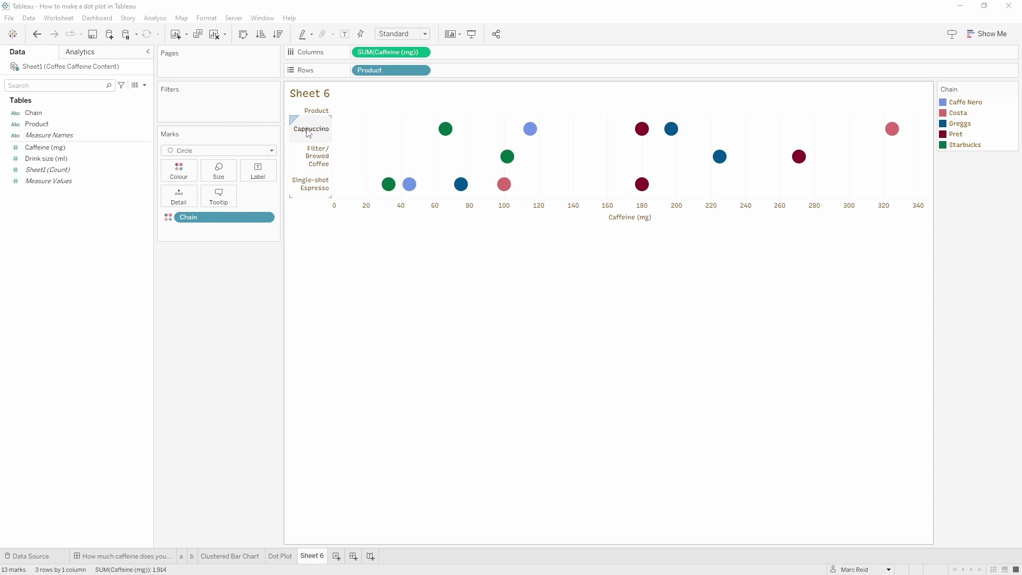
Duplicate the caffeine measure into a second pane aggregated as Minimum.
left_click(394, 56)
left_click_drag(394, 56, 486, 55)
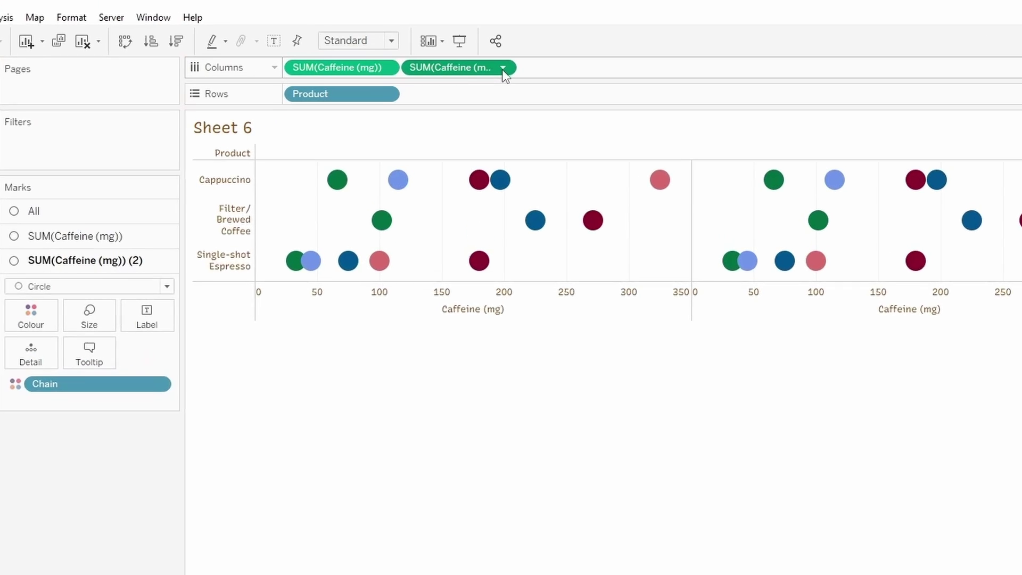
left_click(501, 52)
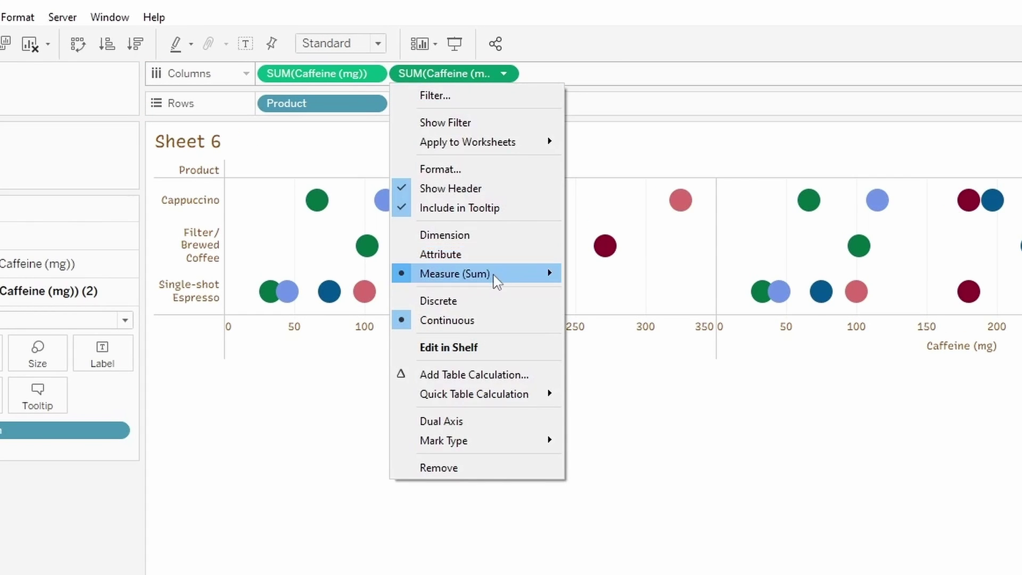
mouse_move(495, 279)
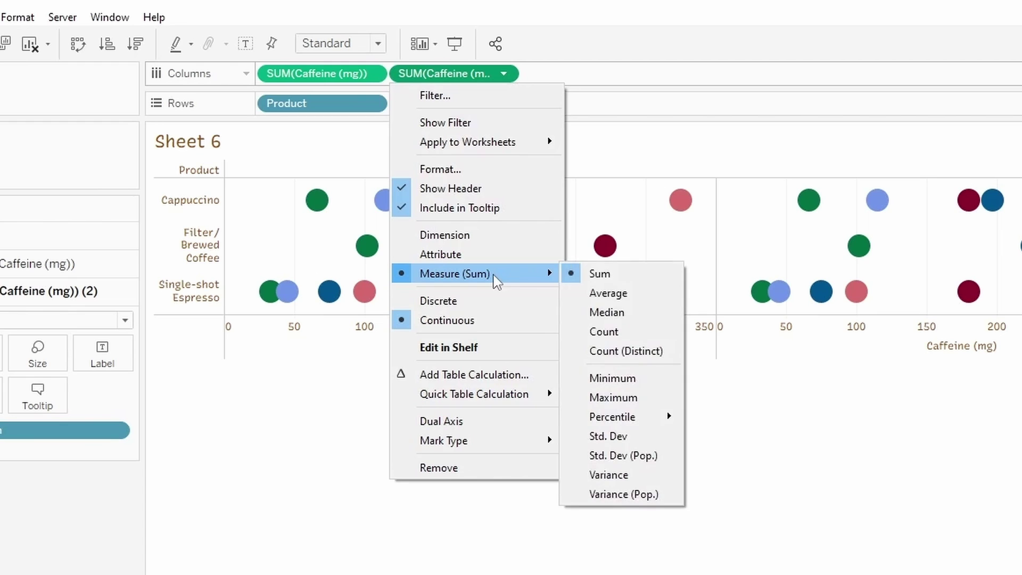
left_click(620, 379)
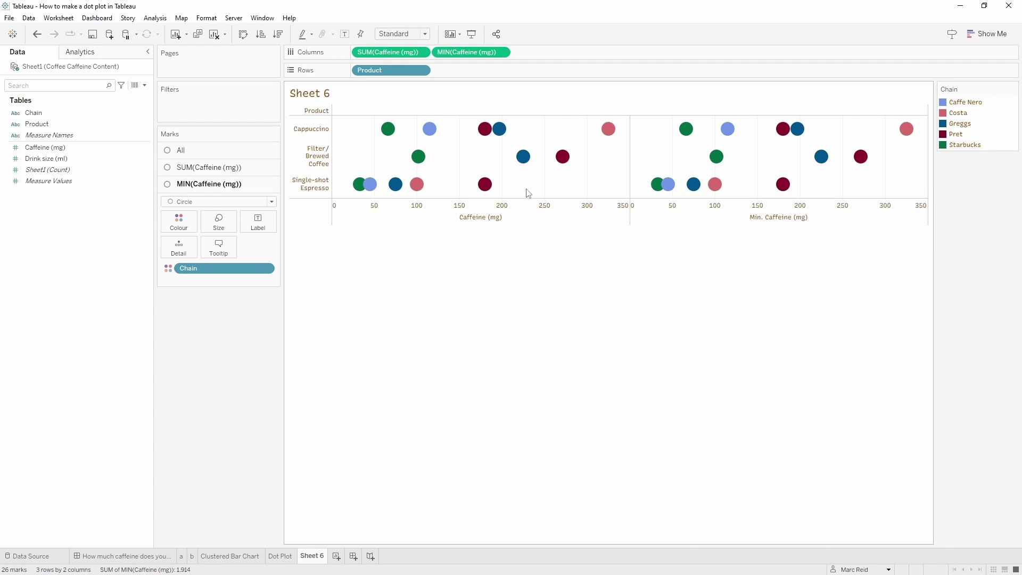
Remove Chain colouring from the minimum dots so they're grey, and show value labels on every dot.
mouse_move(773, 196)
mouse_move(681, 191)
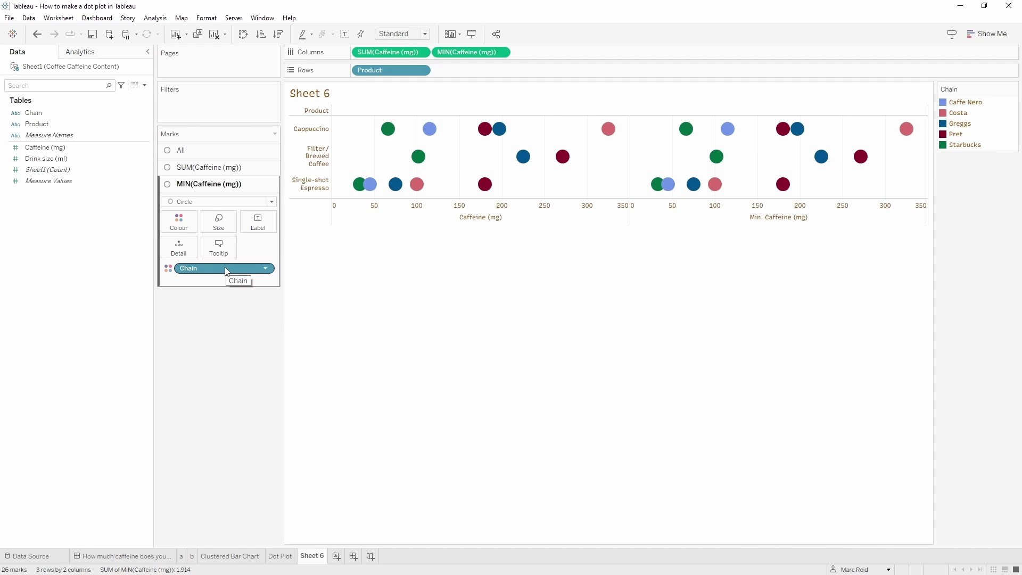
left_click_drag(226, 271, 80, 254)
mouse_move(719, 189)
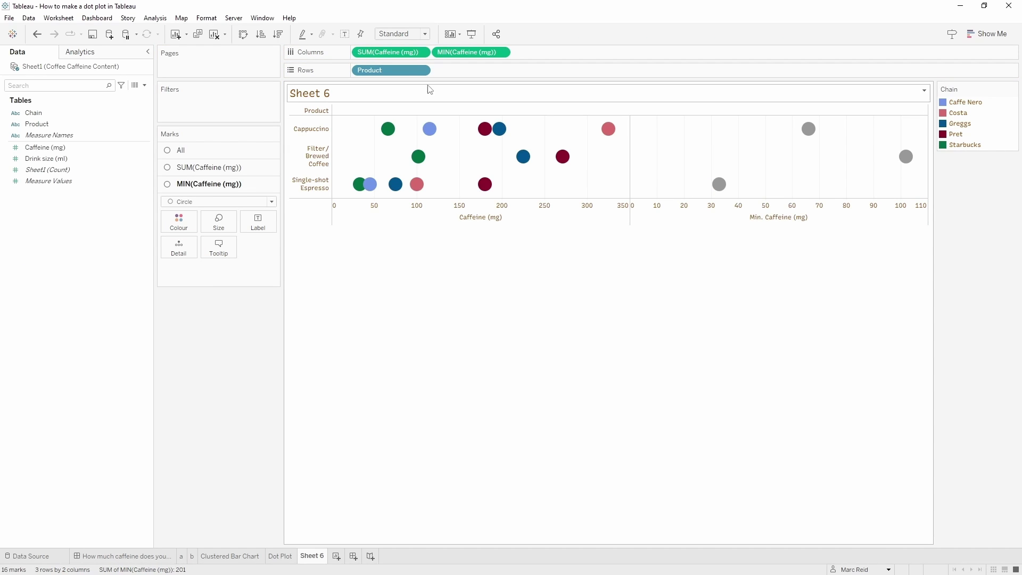
left_click(345, 35)
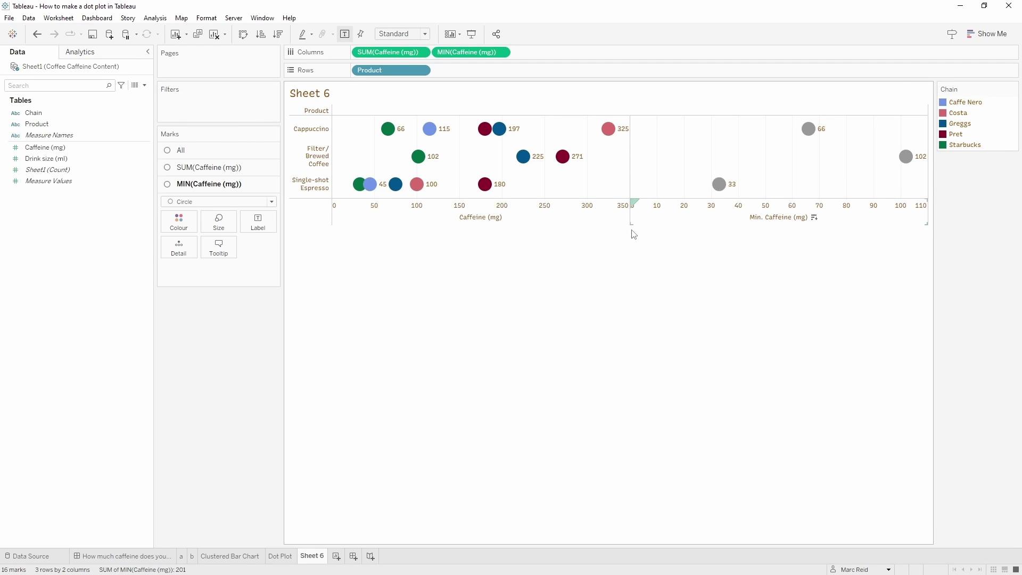
mouse_move(359, 191)
mouse_move(428, 163)
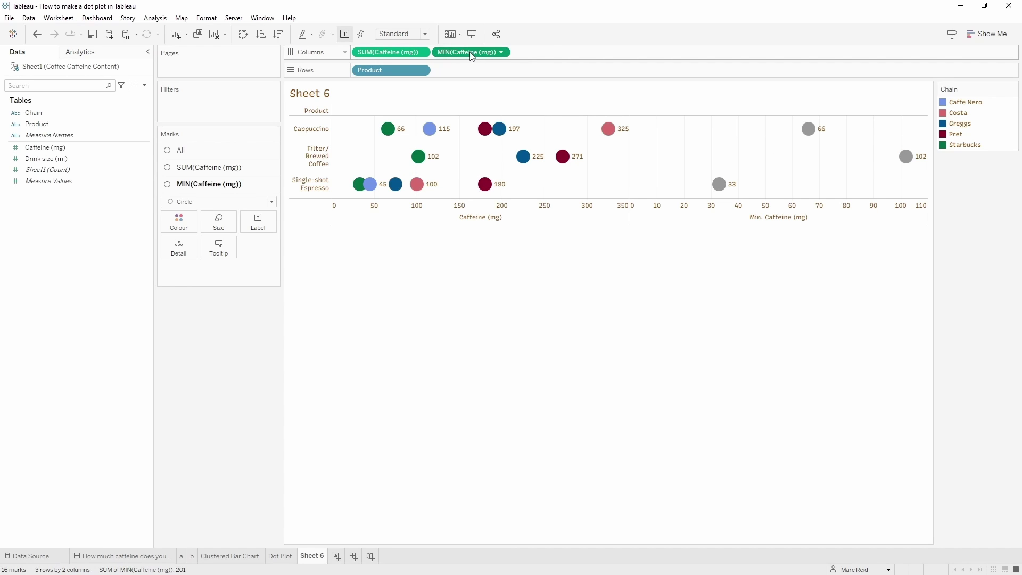
Add a Maximum caffeine copy and combine it with the Minimum values on one axis.
left_click_drag(471, 51, 564, 53)
left_click(582, 53)
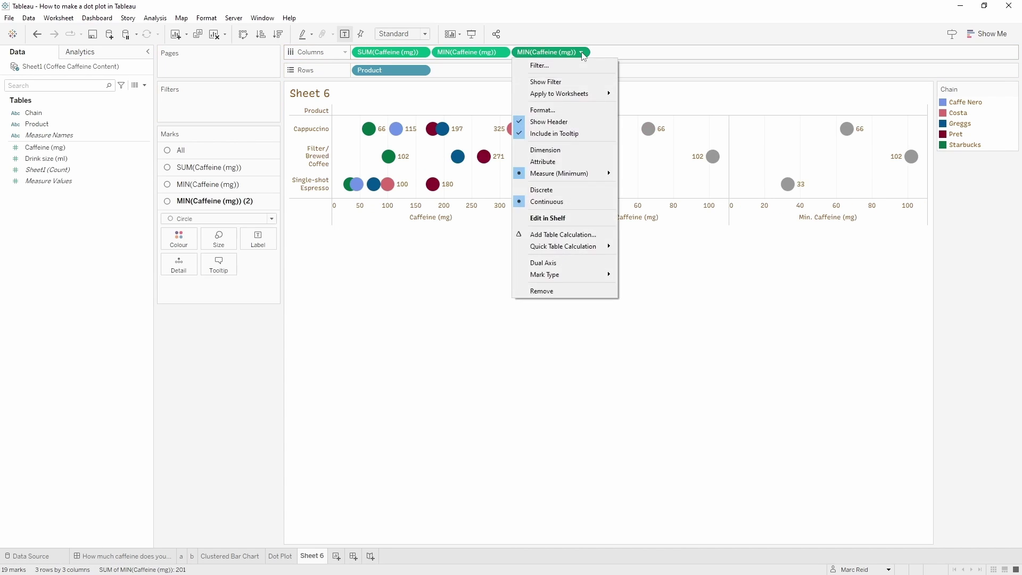
mouse_move(548, 173)
left_click(649, 254)
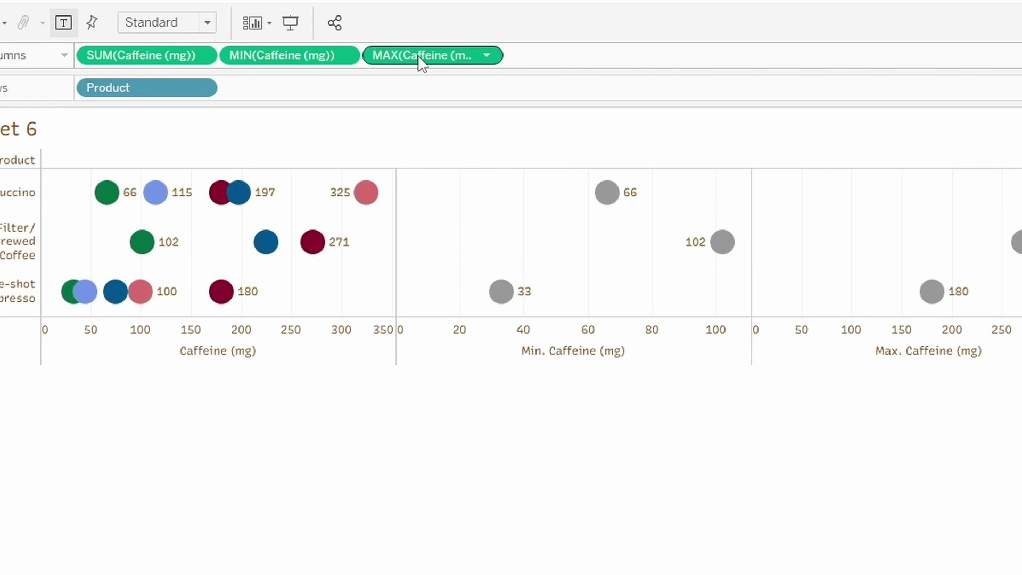
left_click_drag(420, 57, 589, 350)
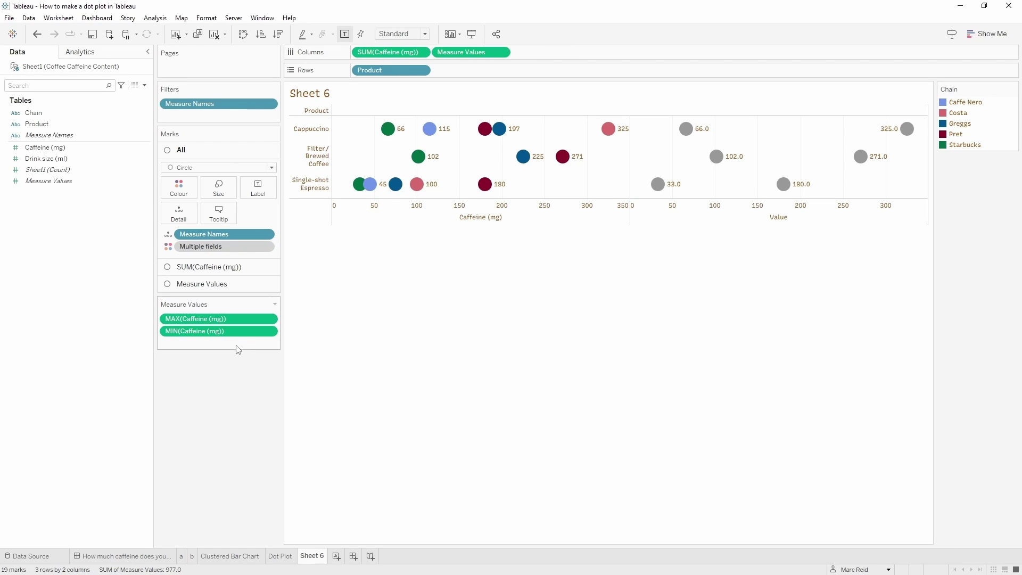
Change the combined Measure Values marks from circles to lines.
left_click(239, 284)
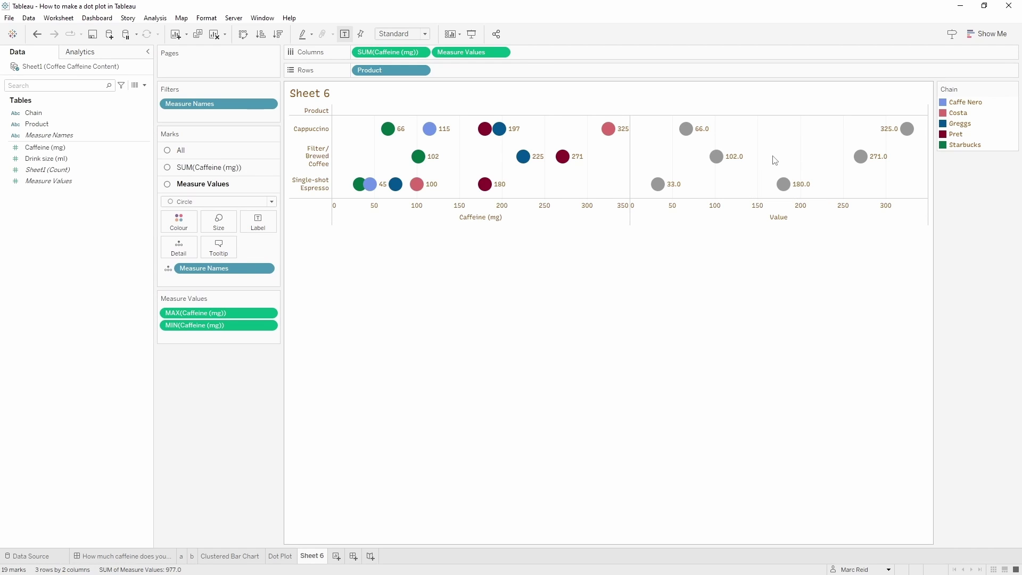
left_click(204, 203)
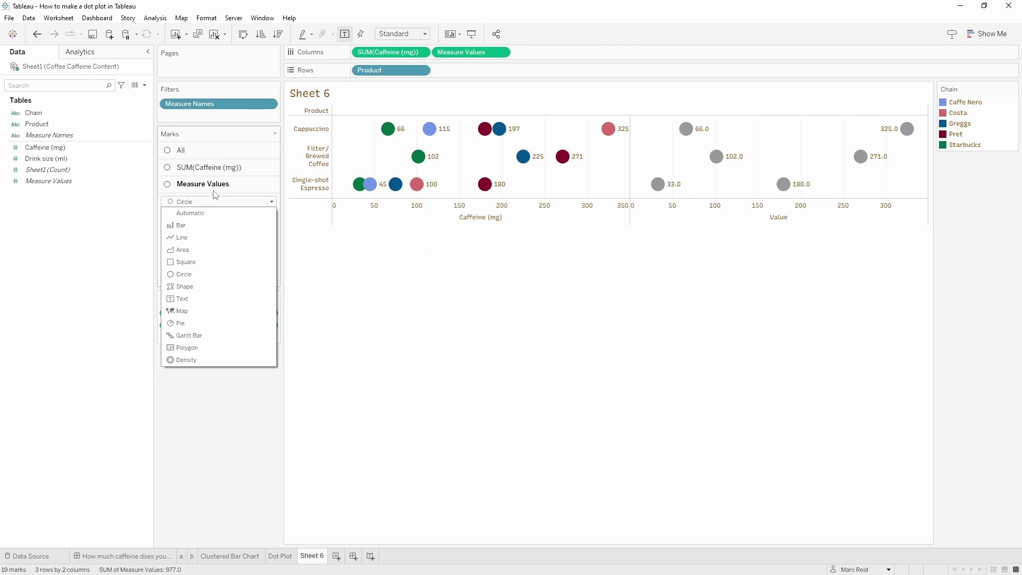
left_click(202, 239)
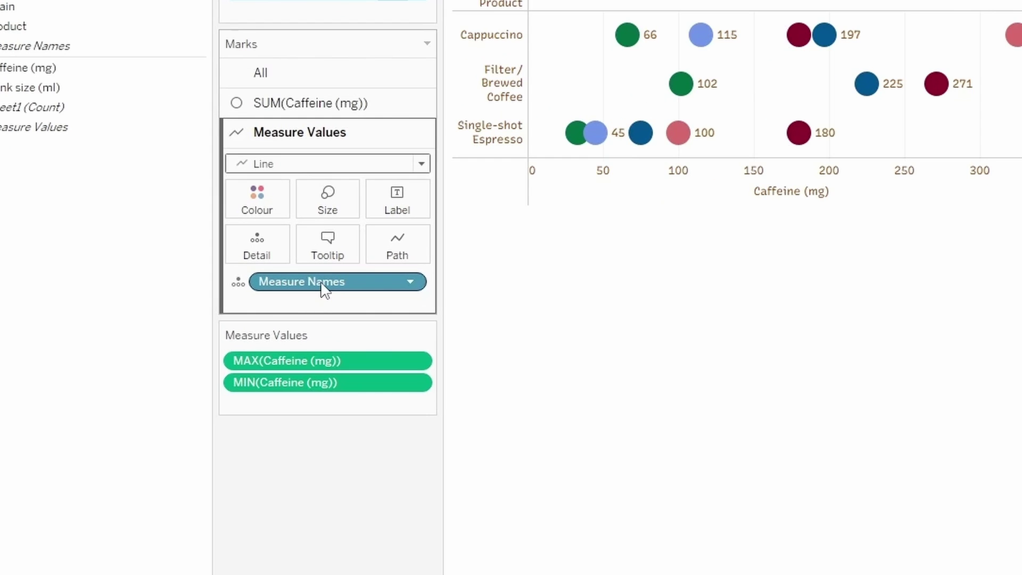
Put Measure Names on Path so each product's line spans min to max, e.g. Cappuccino 66.0–325.0.
left_click_drag(324, 289, 392, 255)
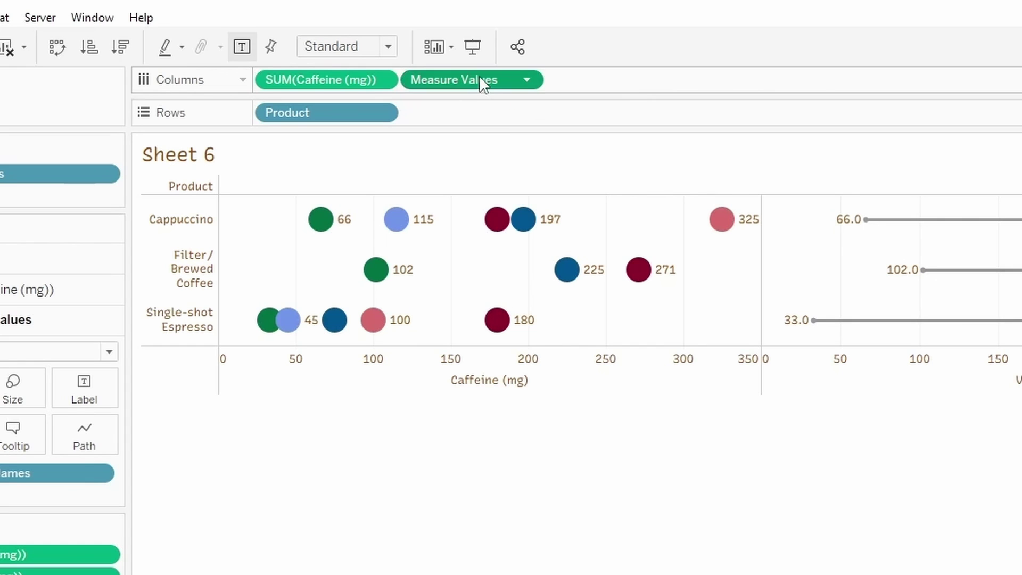
Overlay the min–max lines and chain circles using a dual axis on Measure Values.
left_click_drag(479, 79, 468, 208)
key("ctrl+z")
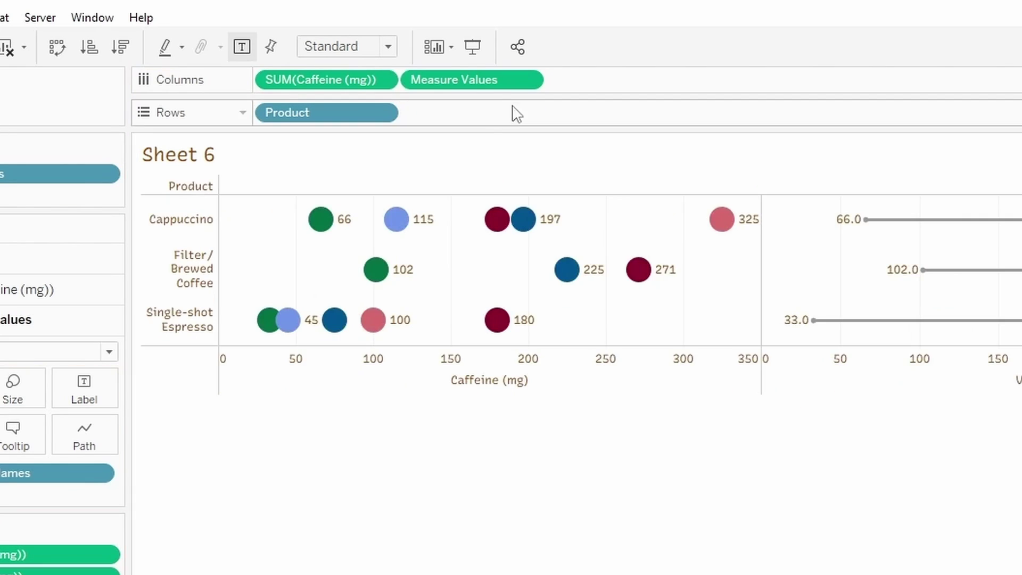
left_click(526, 81)
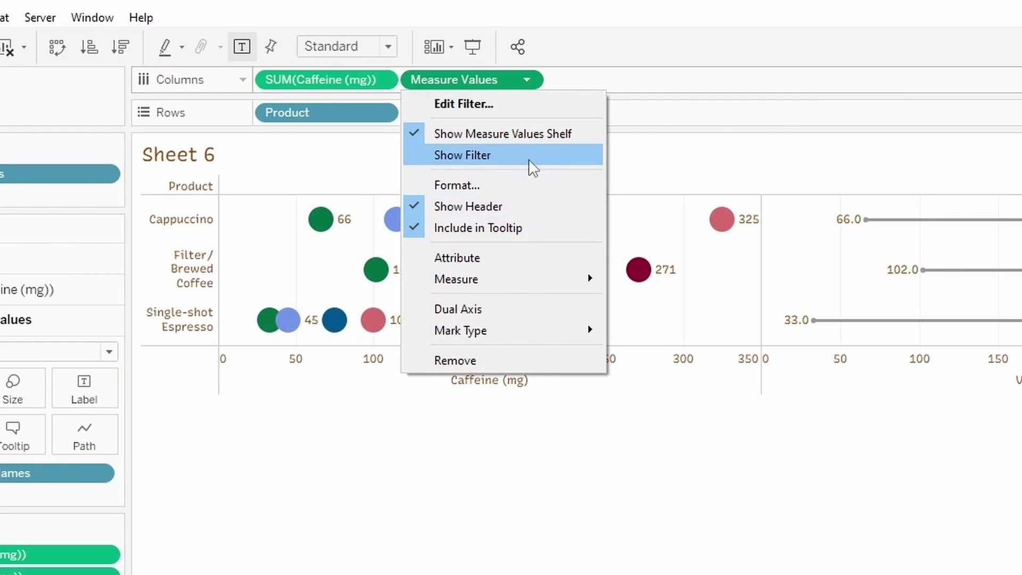
left_click(502, 311)
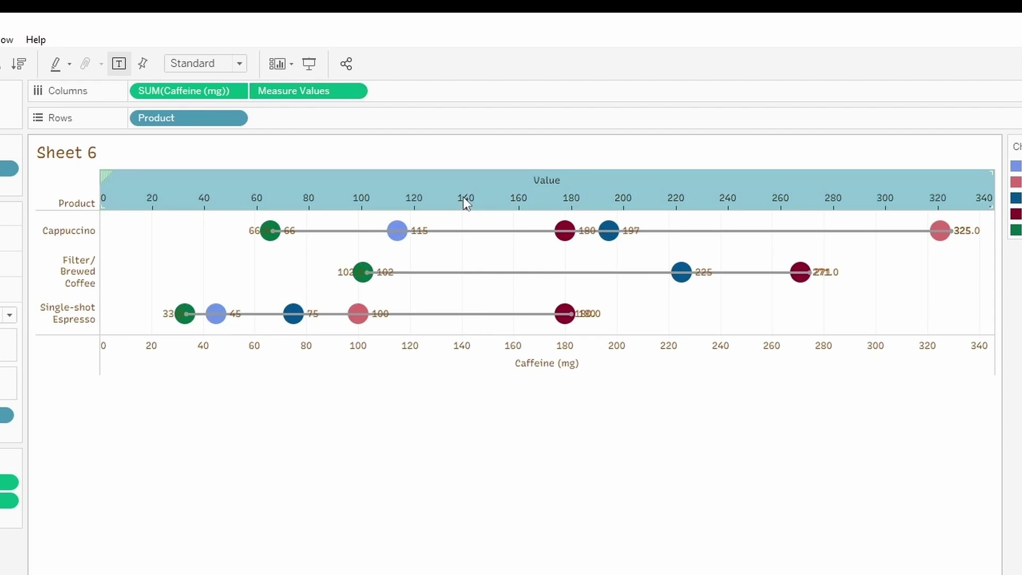
Move the min–max lines behind the circles and synchronise the two Value axes.
right_click(463, 197)
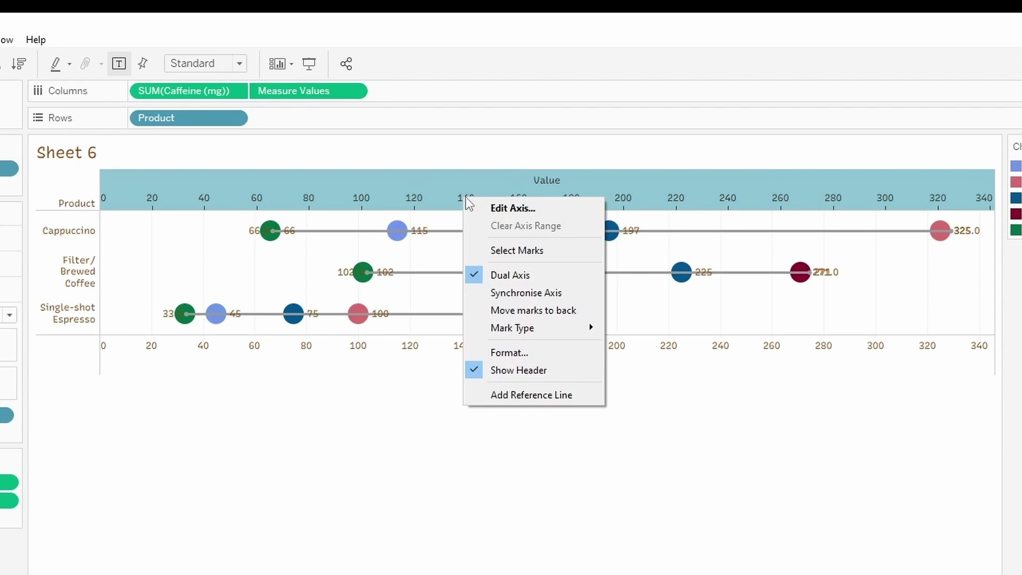
left_click(520, 310)
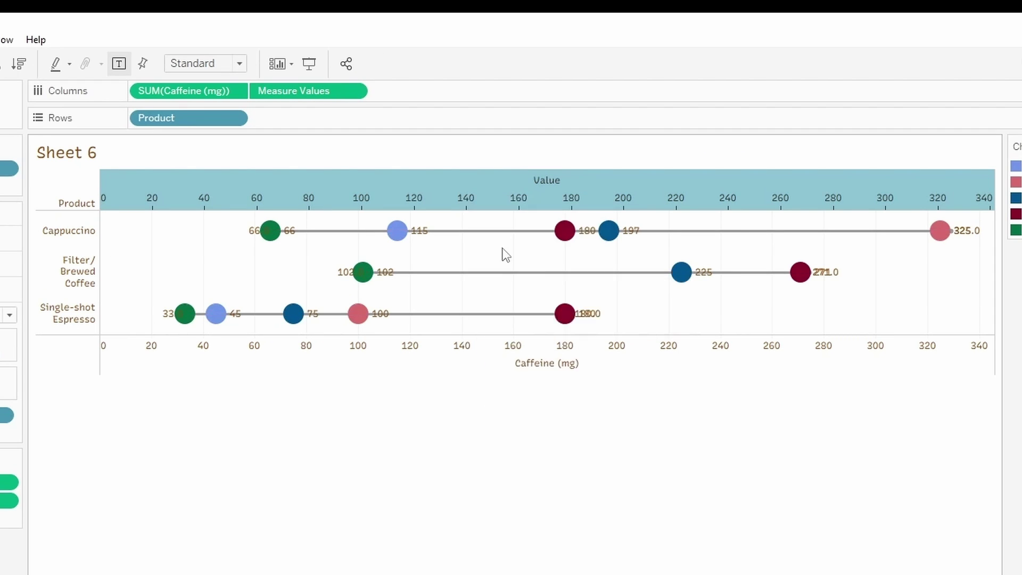
mouse_move(952, 238)
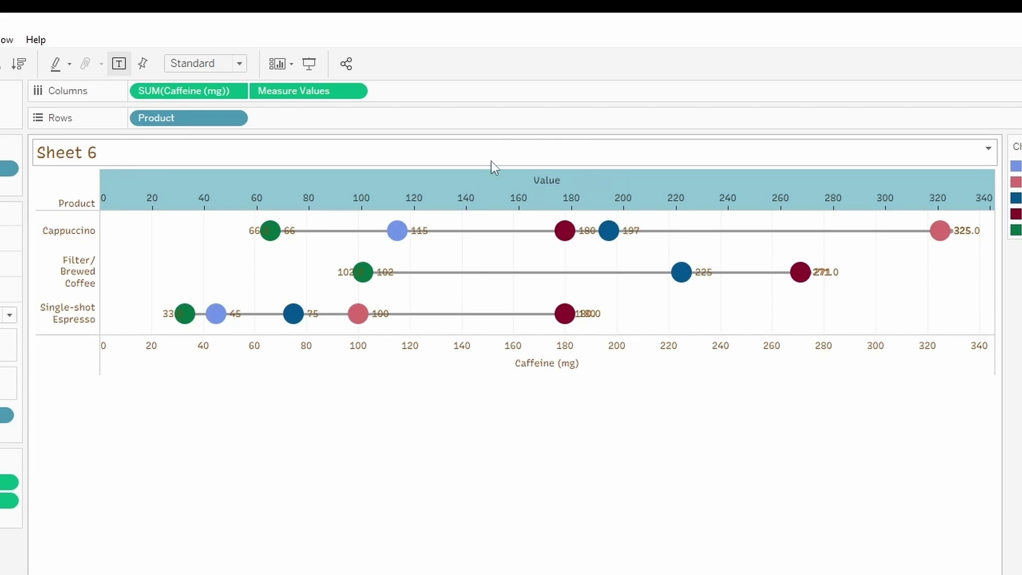
right_click(486, 196)
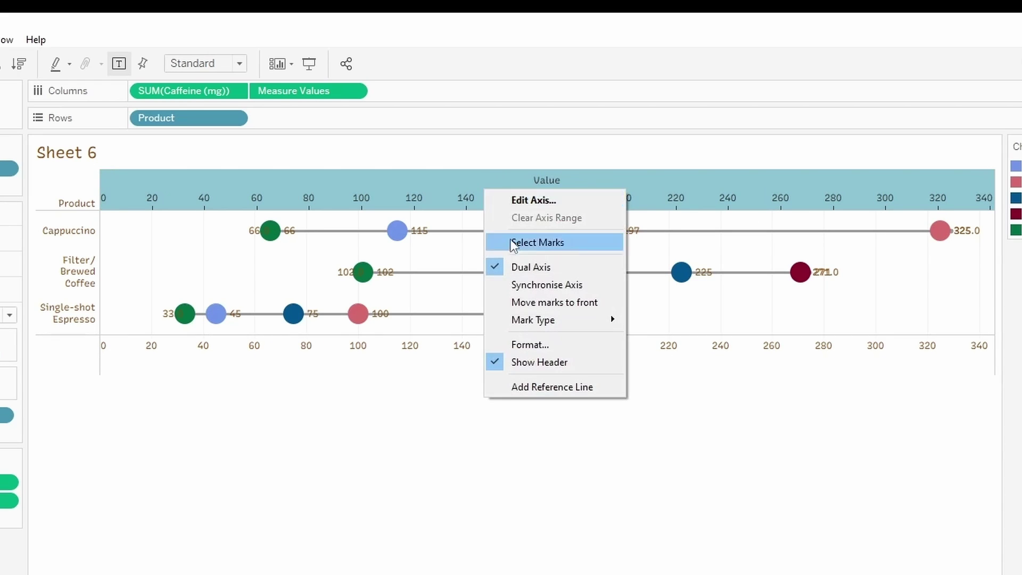
left_click(571, 292)
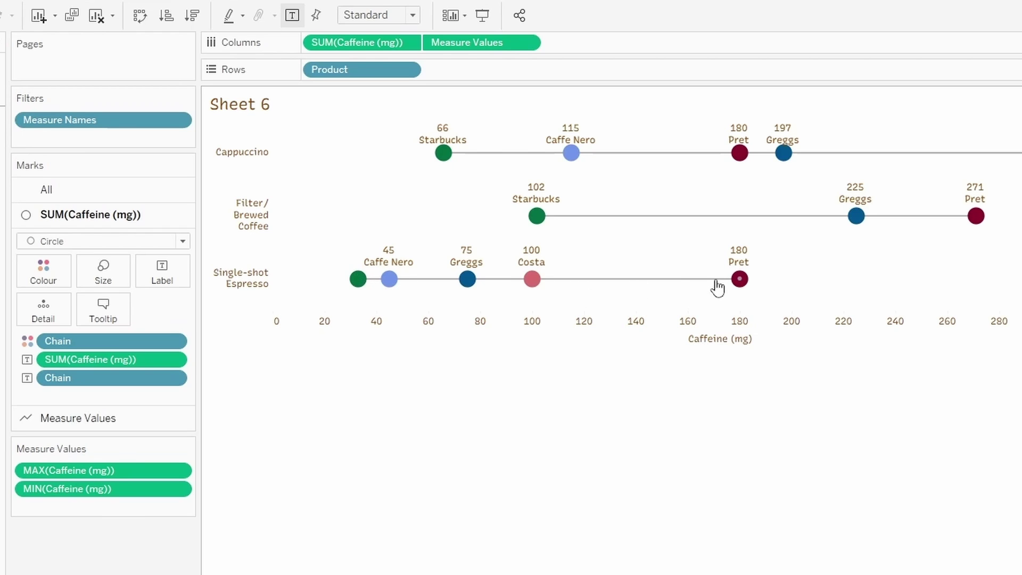
Turn the circle labels' Allow labels to overlap setting on, then off again.
left_click(178, 278)
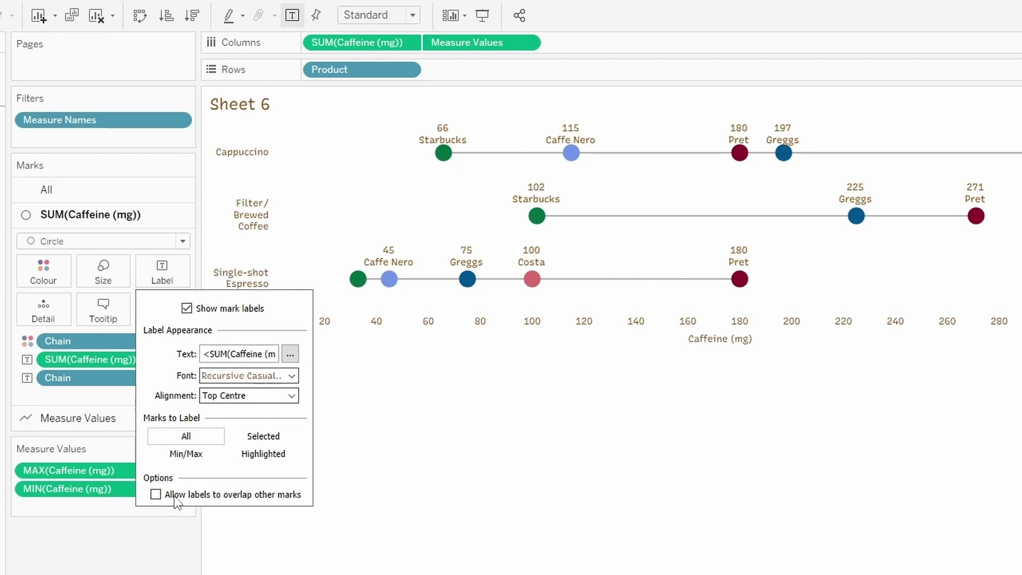
left_click(155, 495)
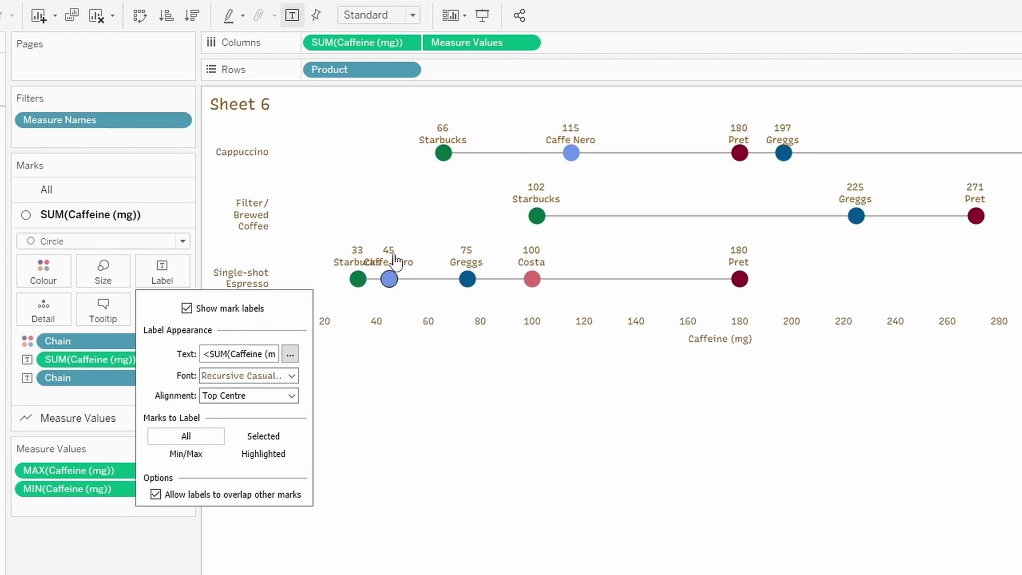
left_click(155, 494)
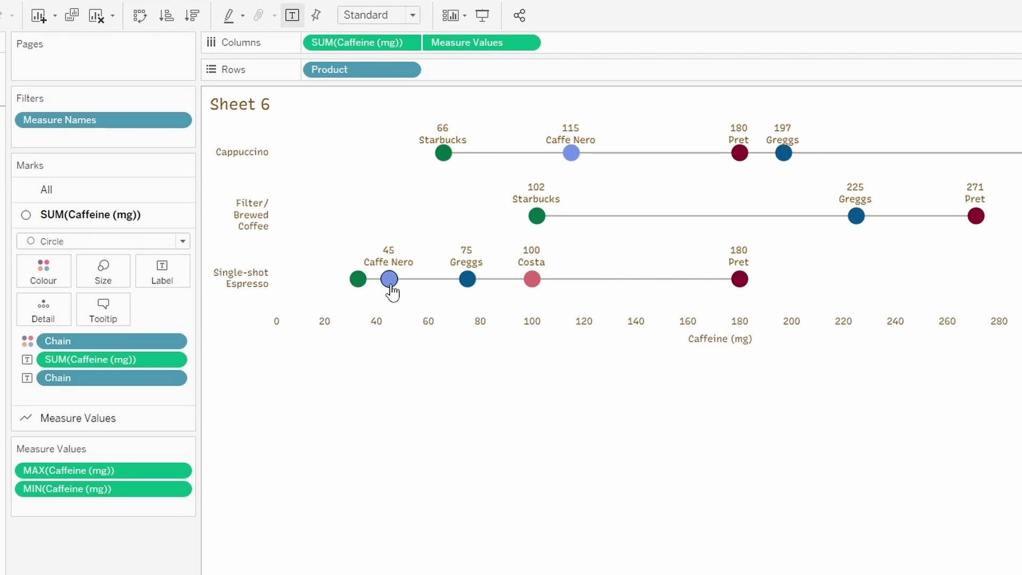
Set the 45 Caffe Nero espresso mark label to Never Show, then clear the selection.
right_click(392, 287)
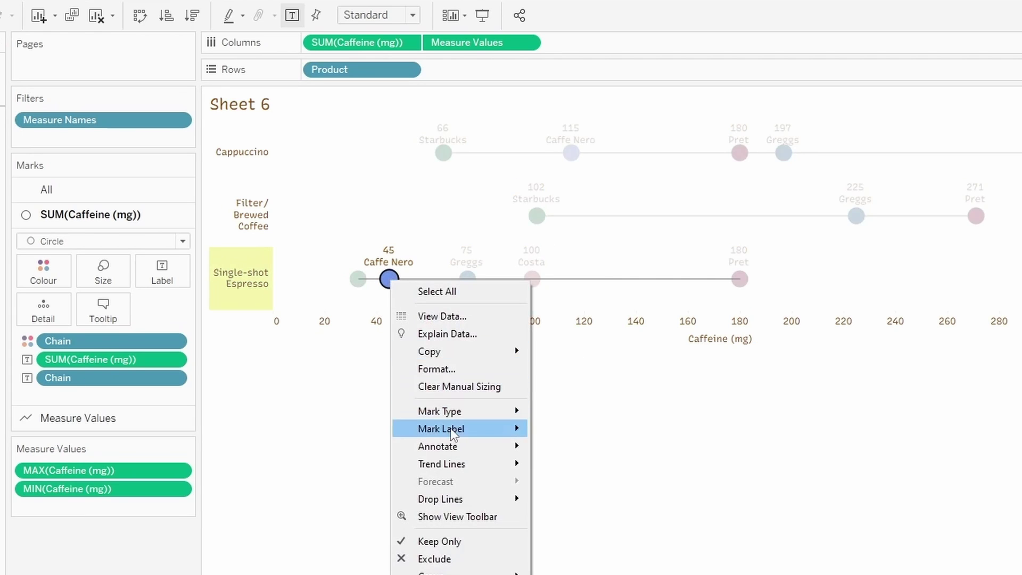
mouse_move(457, 434)
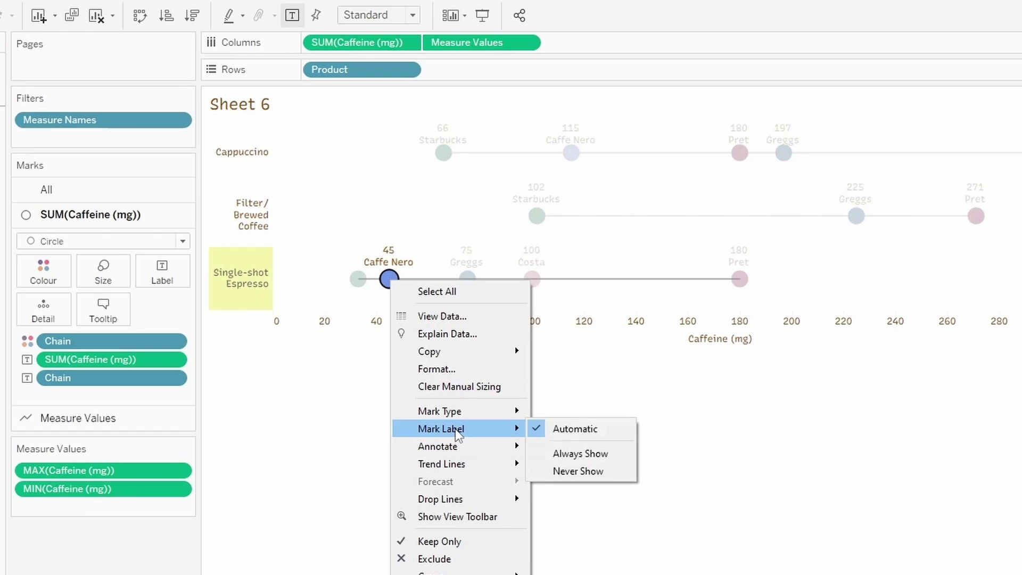
left_click(573, 471)
left_click(488, 434)
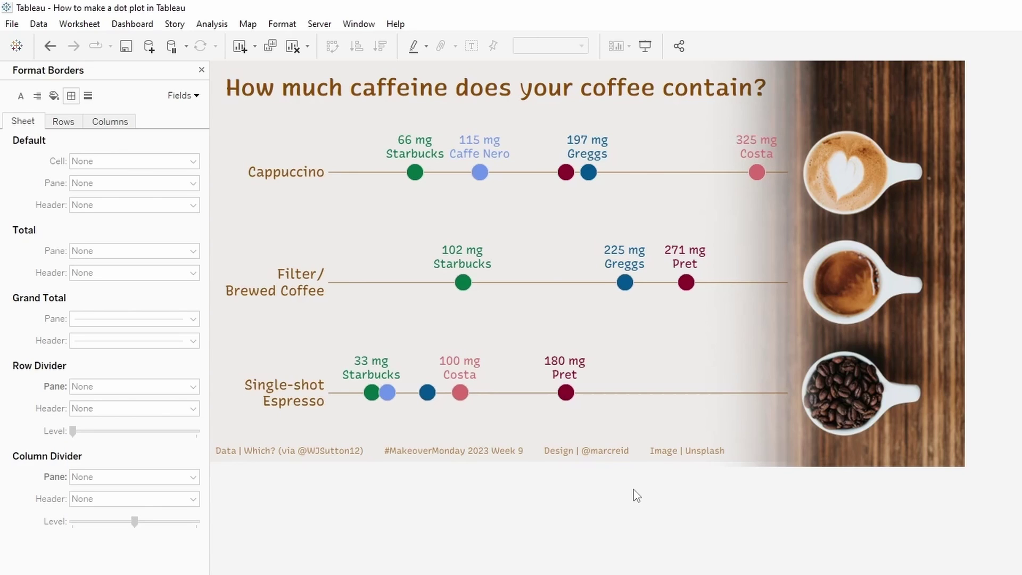
left_click(534, 310)
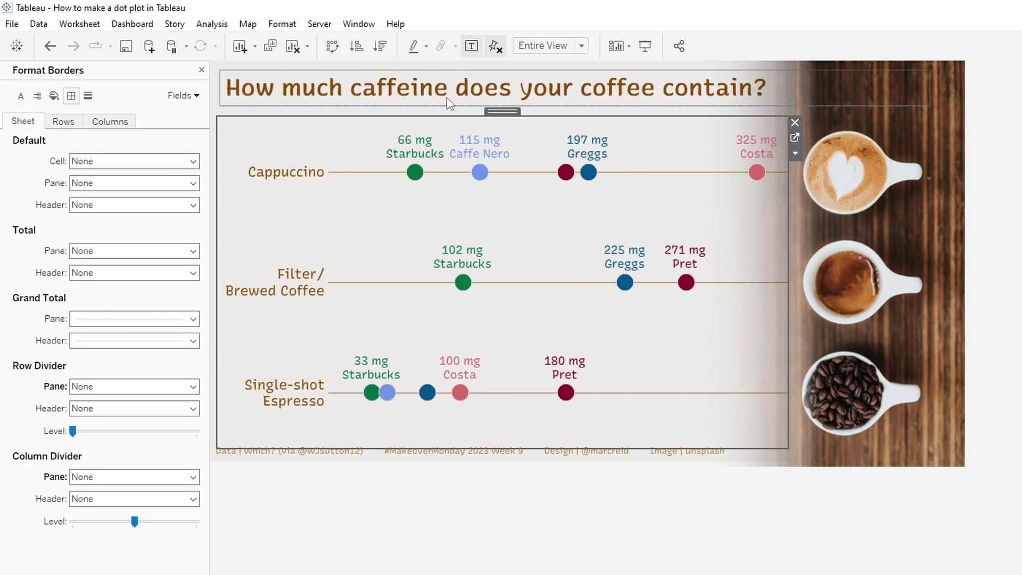
left_click(431, 555)
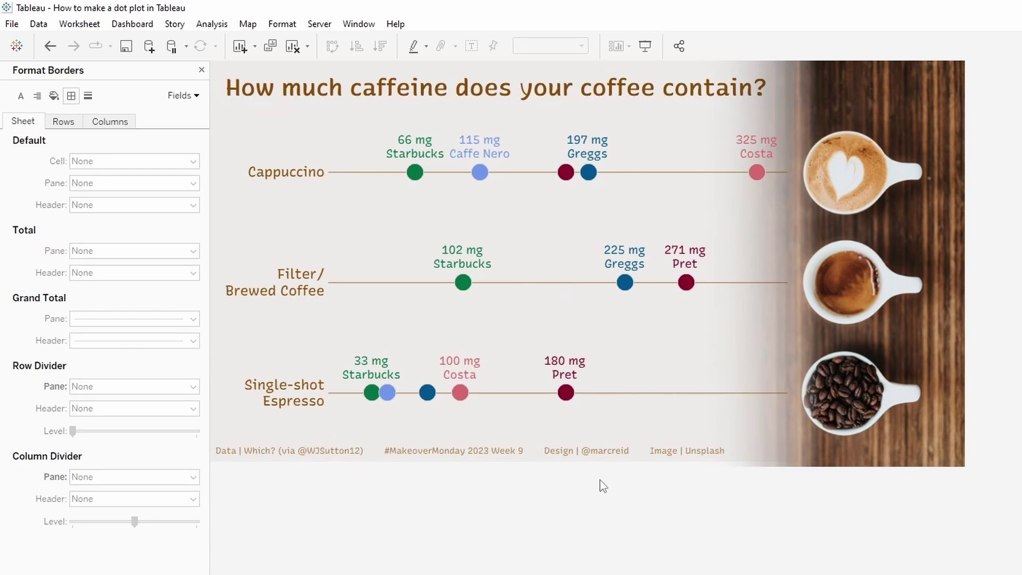